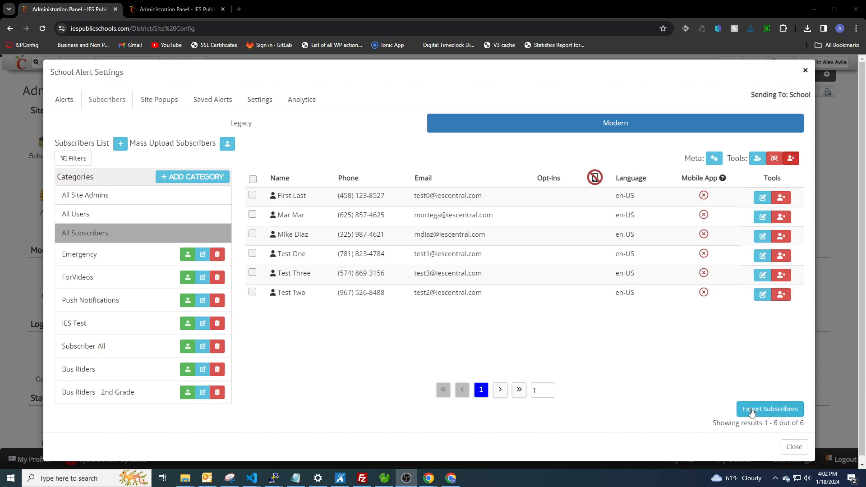
Review what the All Subscribers export contains, including the Name field, then close without exporting.
left_click(749, 407)
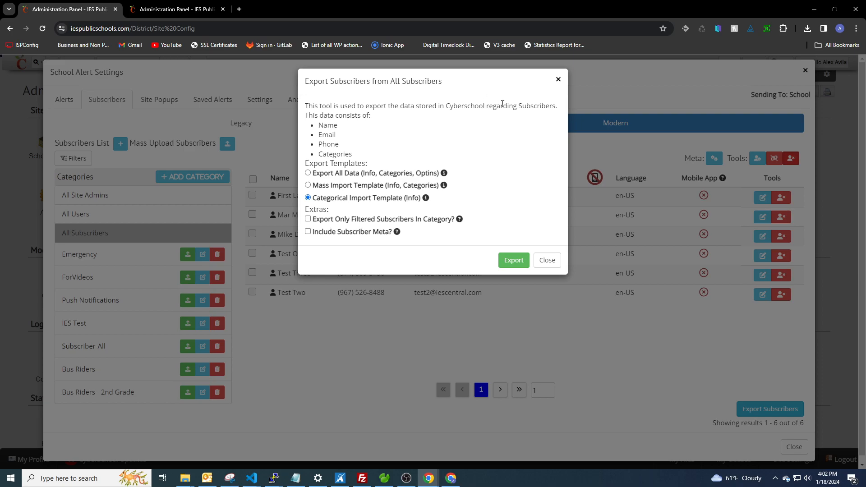
left_click_drag(518, 105, 539, 127)
left_click(386, 131)
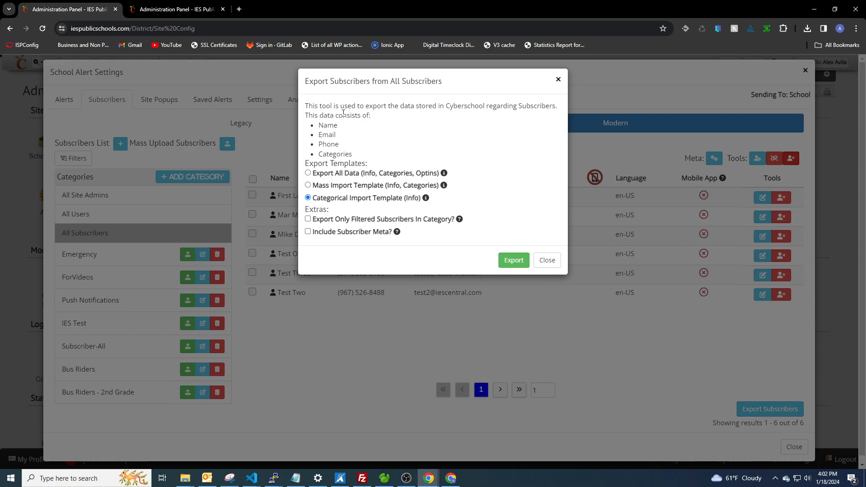
left_click_drag(324, 123, 336, 128)
left_click(346, 136)
left_click(560, 80)
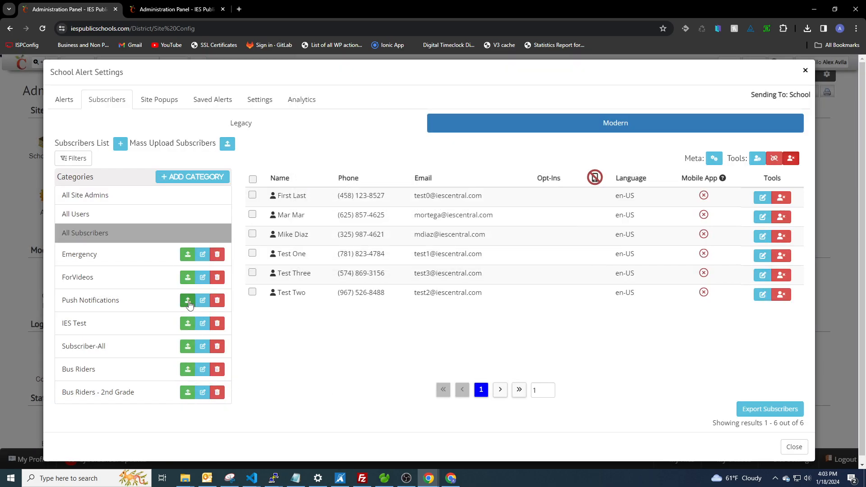
Show Bus Riders - 2nd Grade, check its export and upload forms, then reopen its export options.
left_click(136, 397)
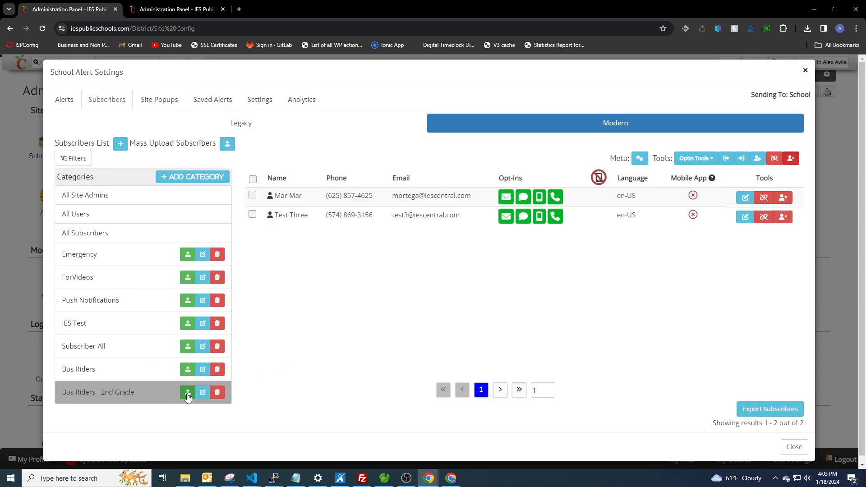
left_click(770, 409)
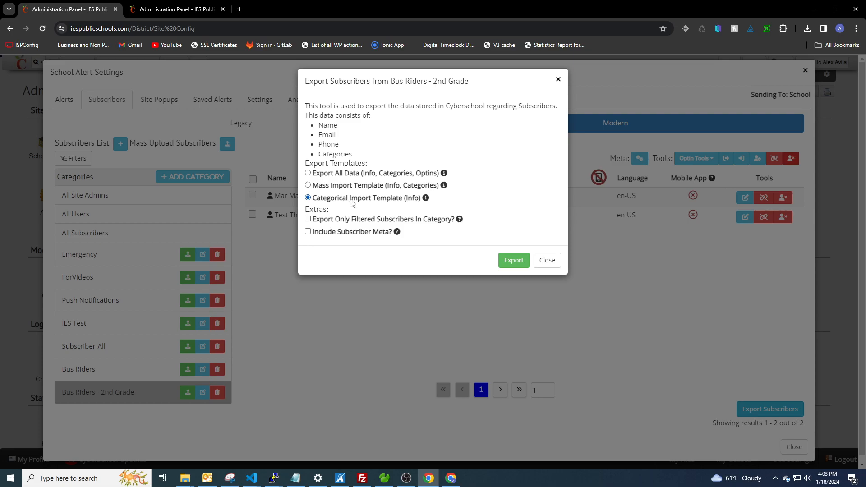
left_click(560, 80)
left_click(188, 395)
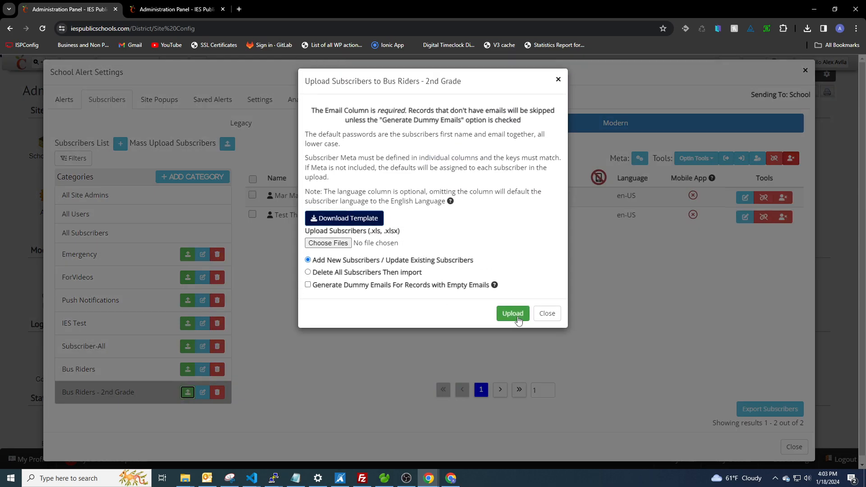
left_click(558, 81)
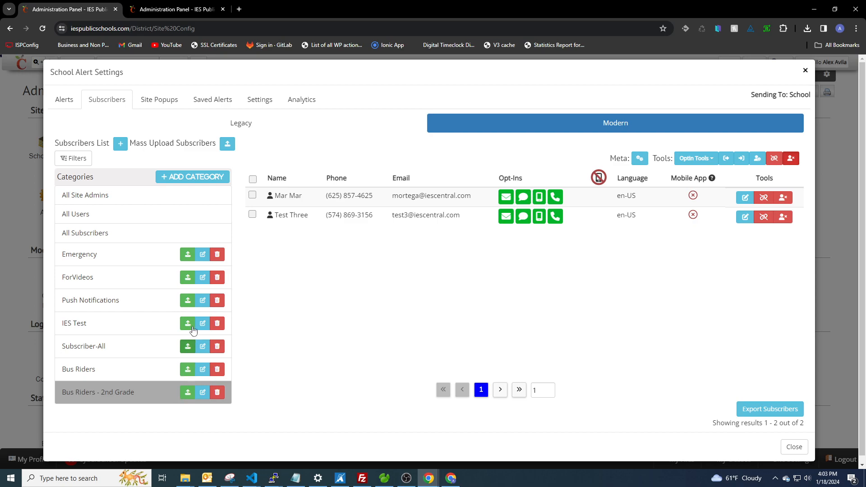
left_click(762, 411)
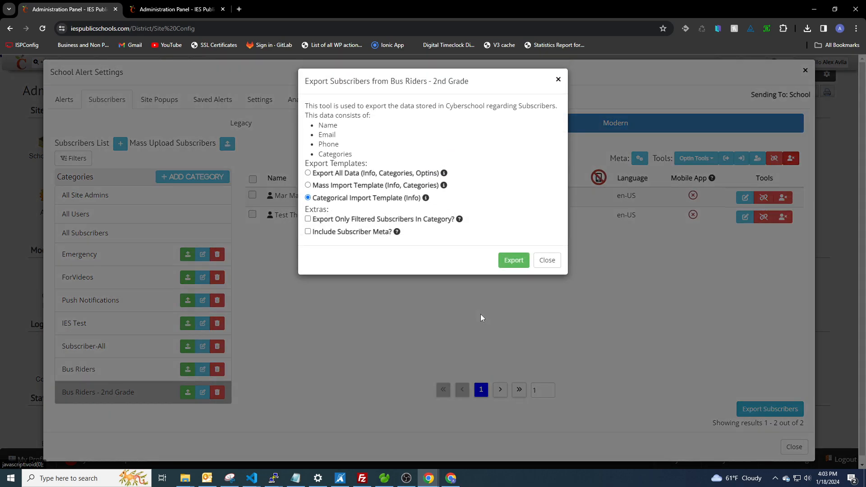
mouse_move(428, 202)
Choose Mass Import Template (Info, Categories), check the mass upload form, then reopen export options.
left_click(308, 185)
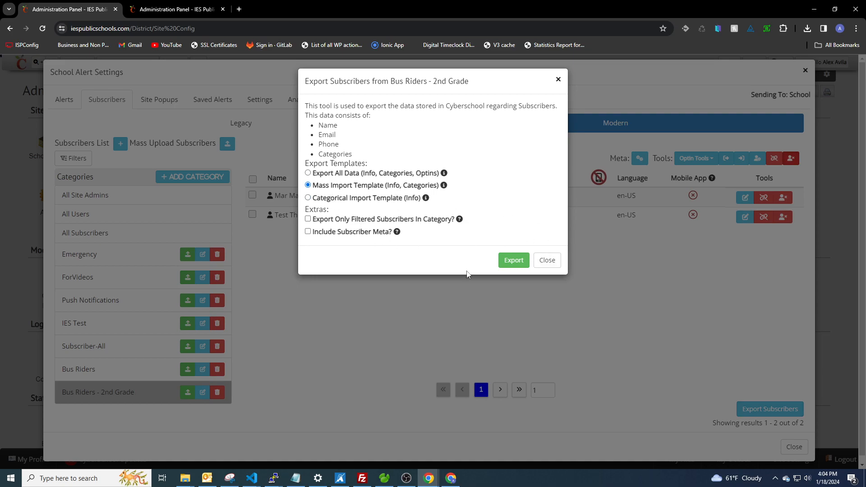
left_click(551, 263)
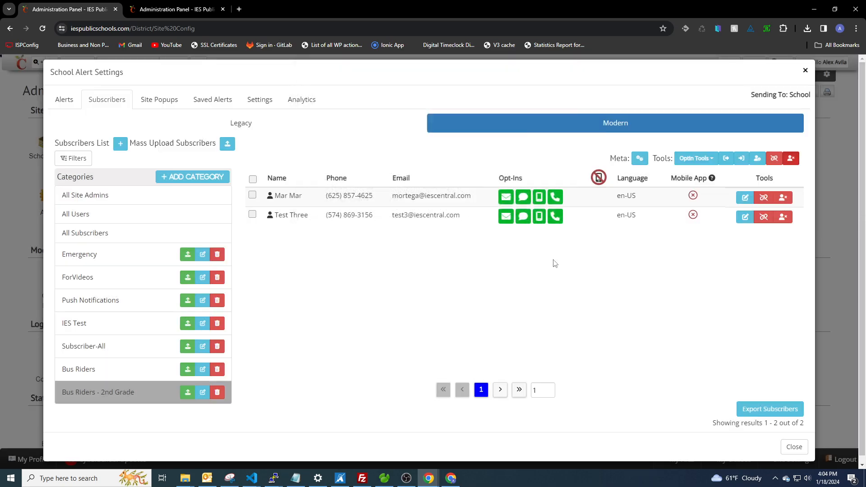
left_click(227, 144)
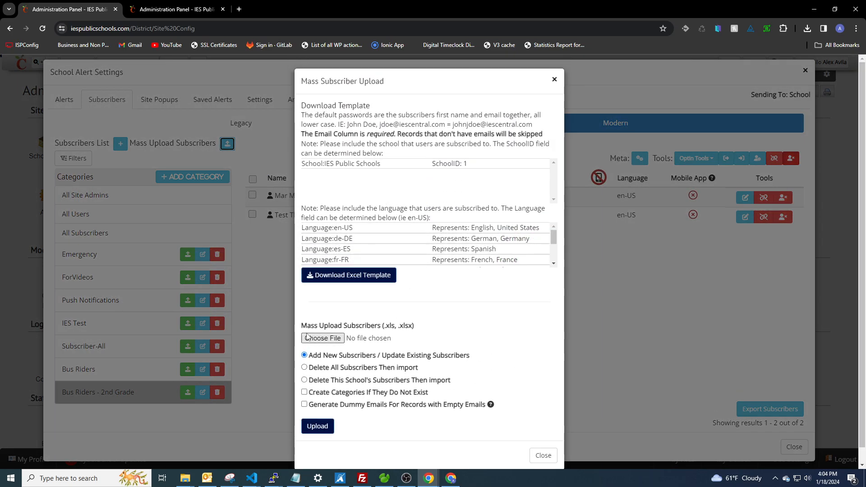
left_click(554, 79)
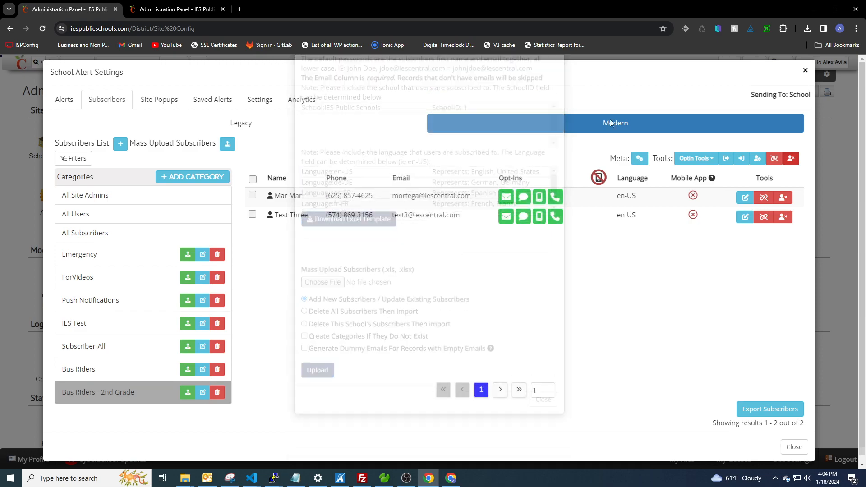
left_click(770, 411)
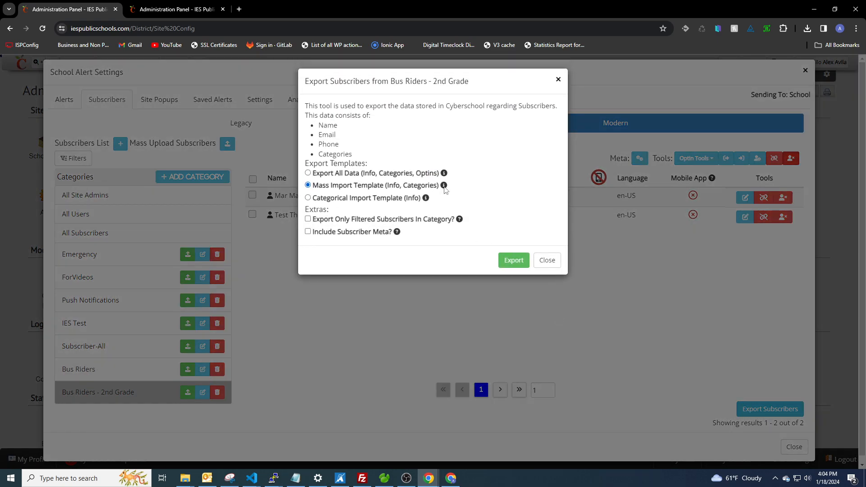
mouse_move(445, 189)
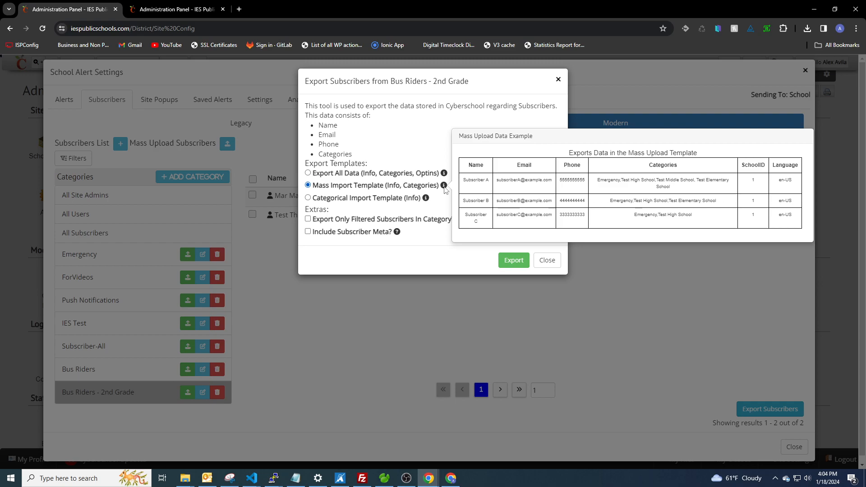
Try Export All Data, switch back to Categorical Import Template, and close without exporting.
left_click(308, 173)
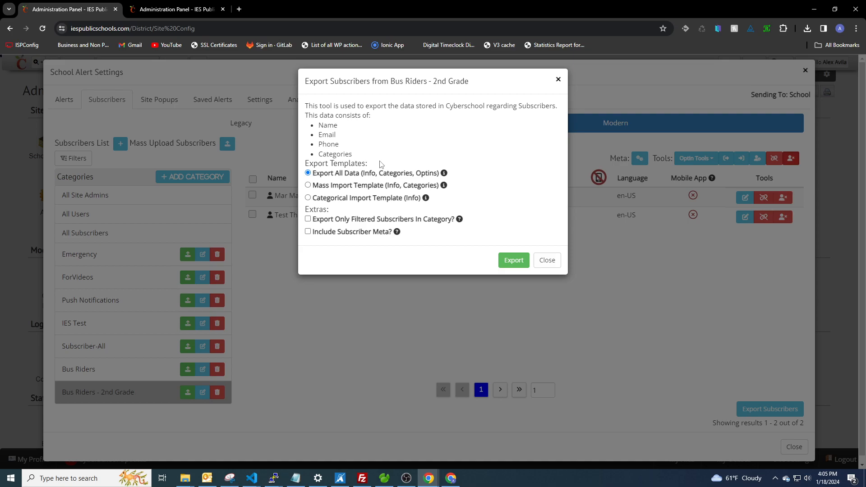
left_click(309, 198)
left_click(557, 261)
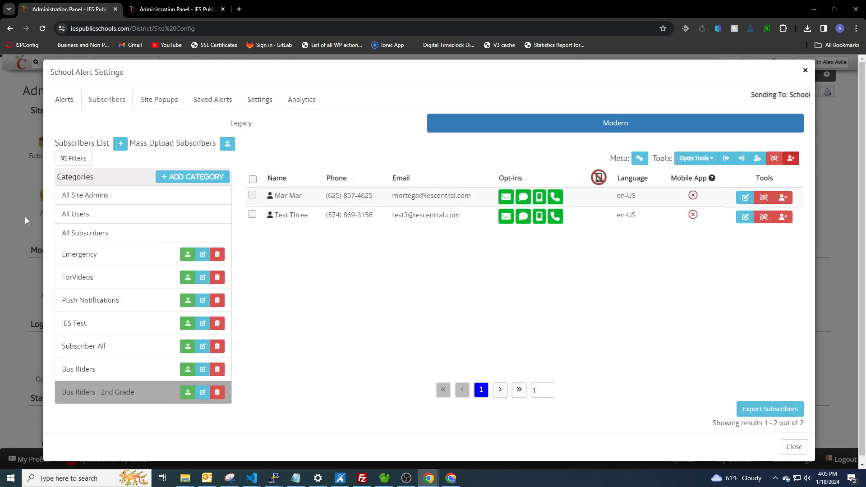
Filter All Subscribers by the RidesBus meta set to Checked.
left_click(97, 232)
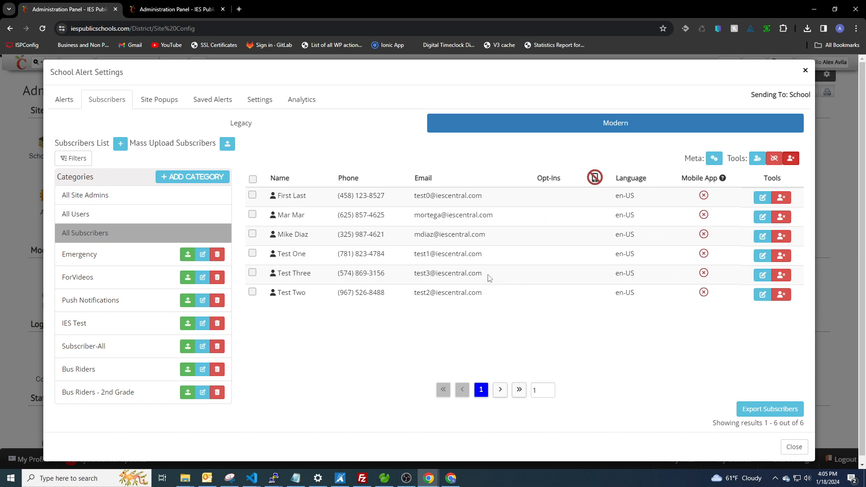
left_click(78, 160)
left_click(338, 194)
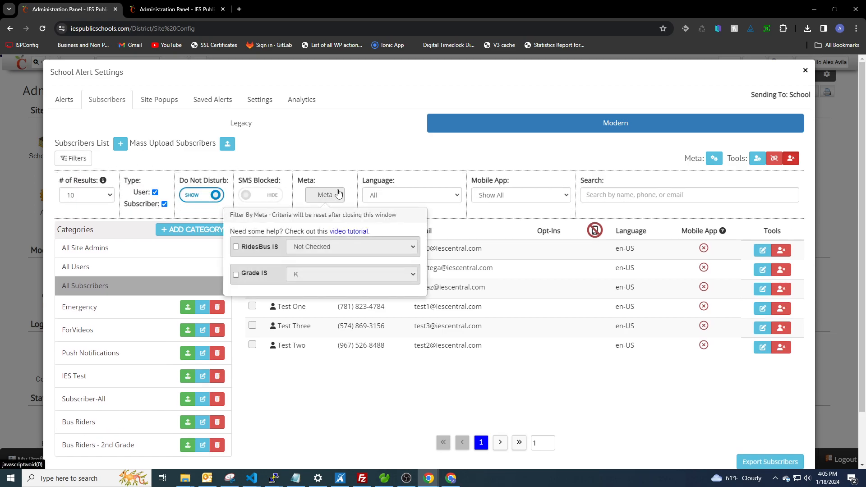
left_click(236, 246)
left_click(301, 247)
left_click(308, 255)
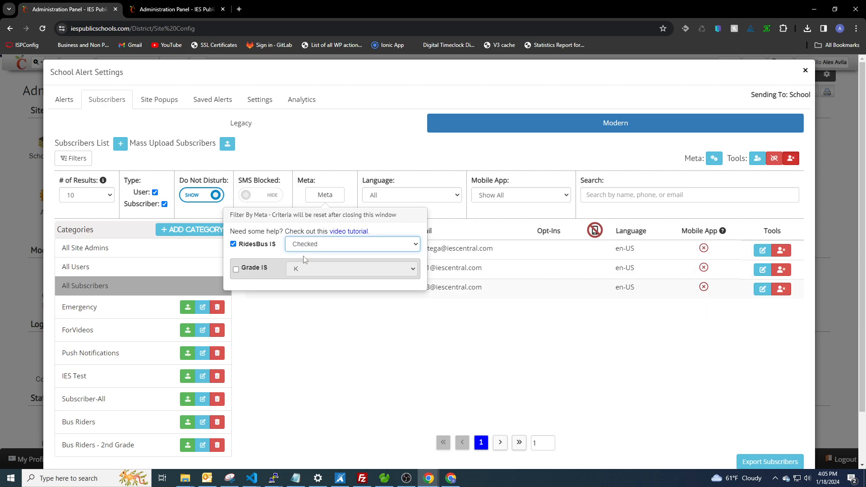
left_click(325, 195)
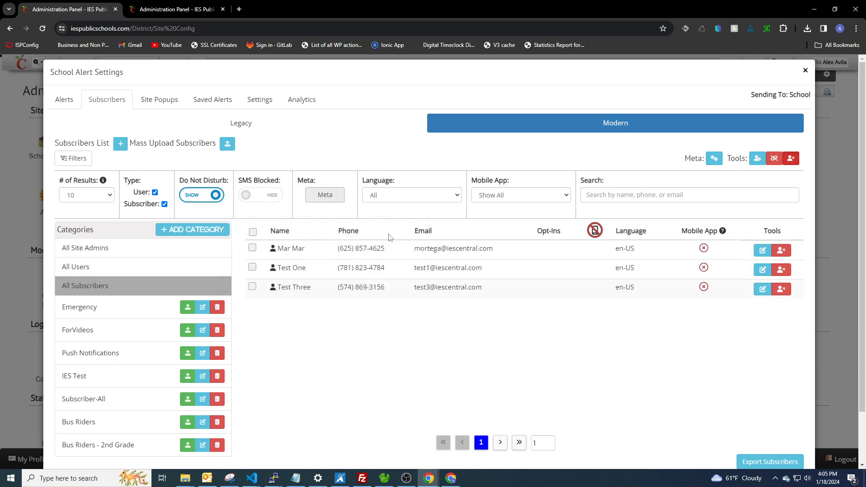
scroll(477, 308, "down", 1)
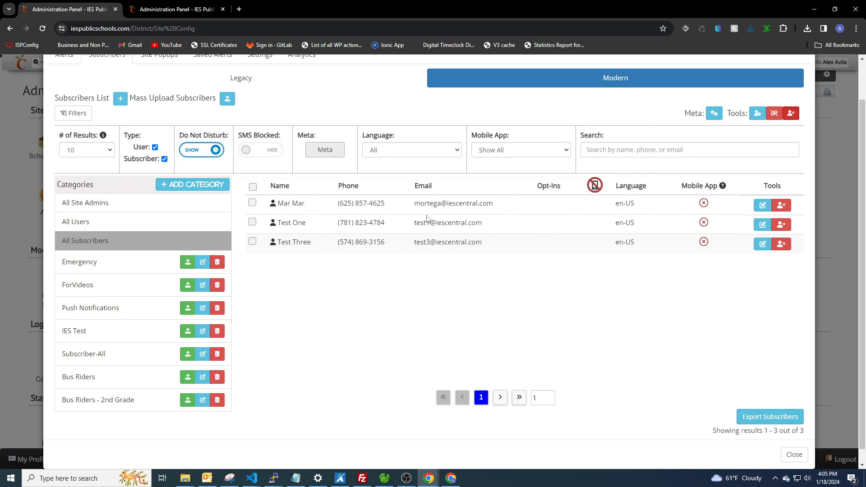
Tick the filtered-only export option, then close the export options without exporting.
left_click(770, 416)
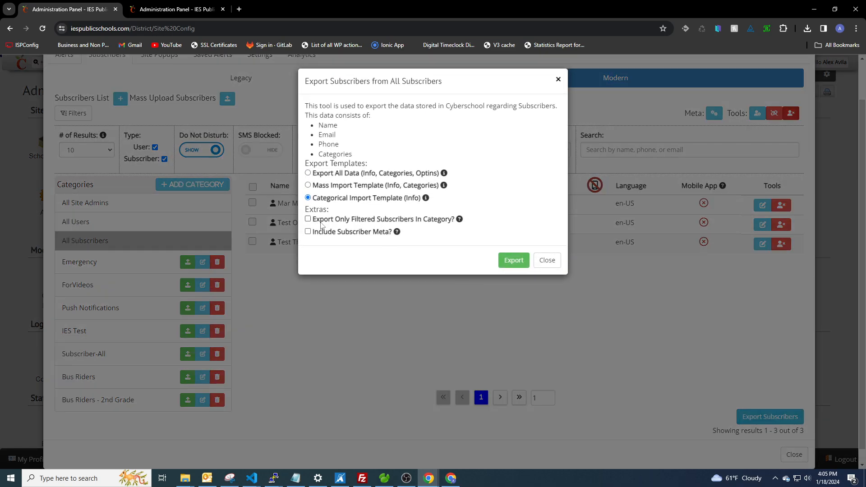
left_click(308, 219)
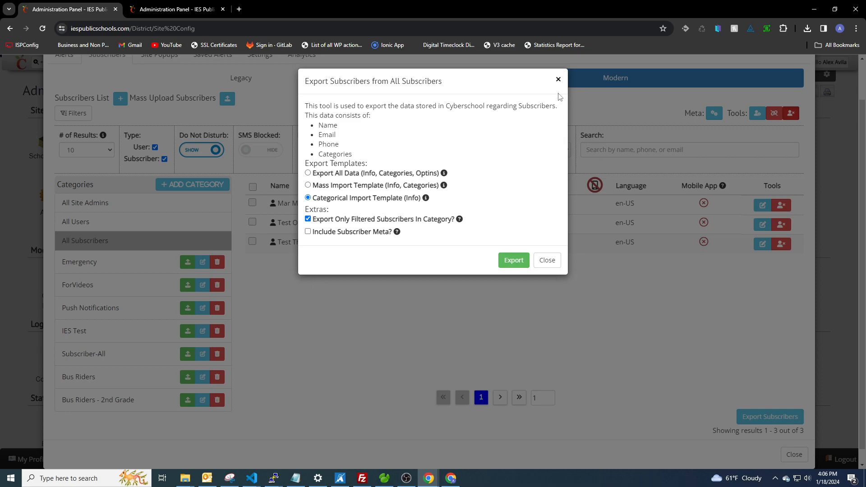
left_click(559, 79)
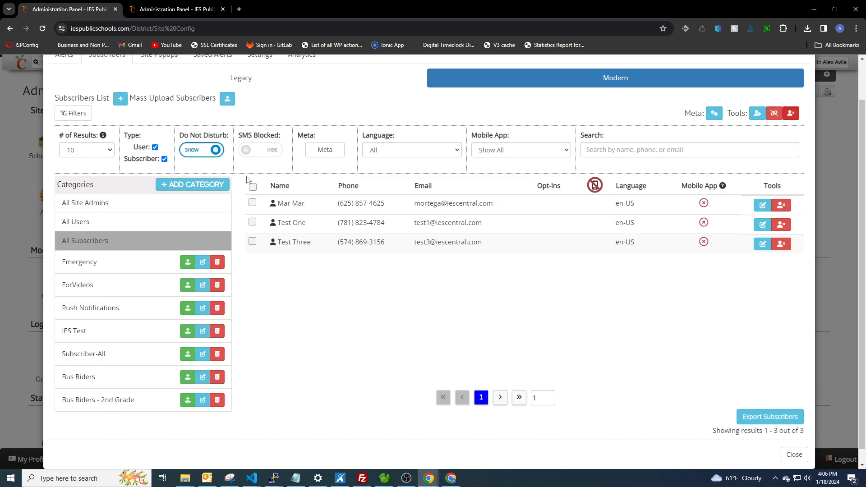
Dismiss the meta filter popup and read the help tips in the All Subscribers export options.
left_click(331, 154)
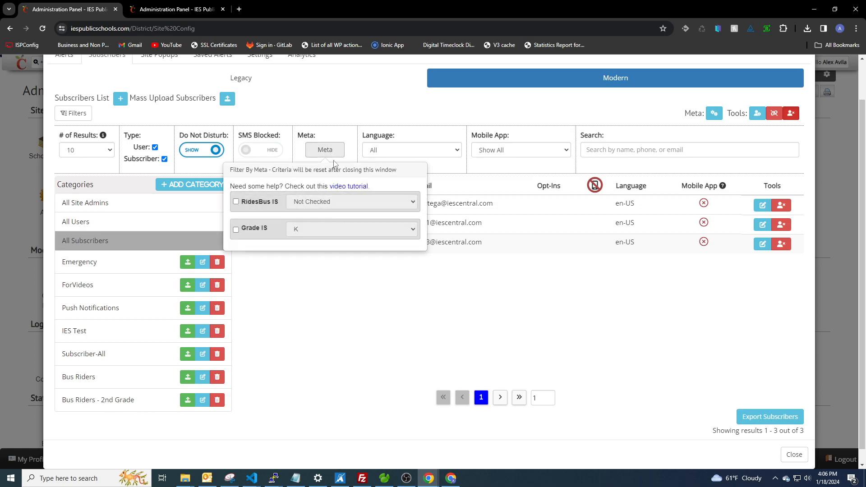
left_click(327, 148)
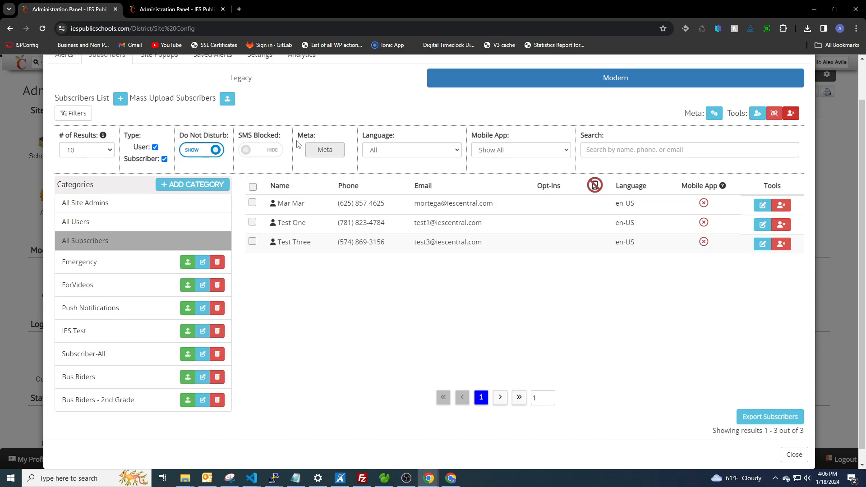
left_click(770, 416)
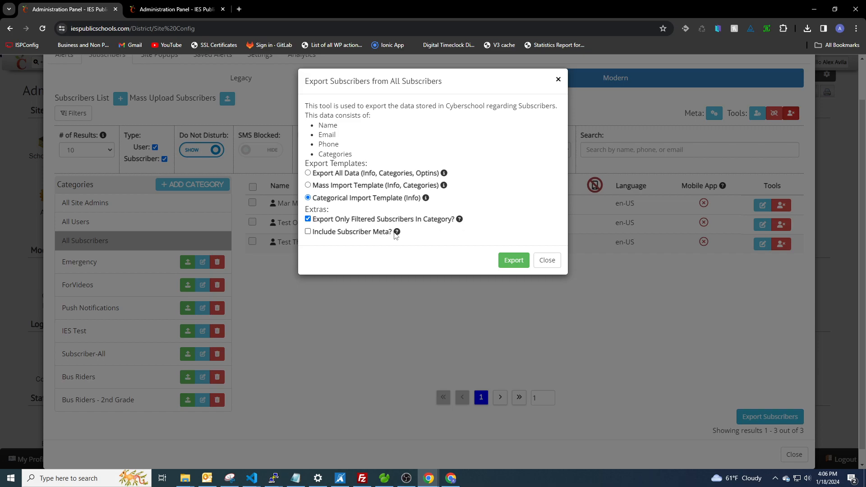
mouse_move(397, 234)
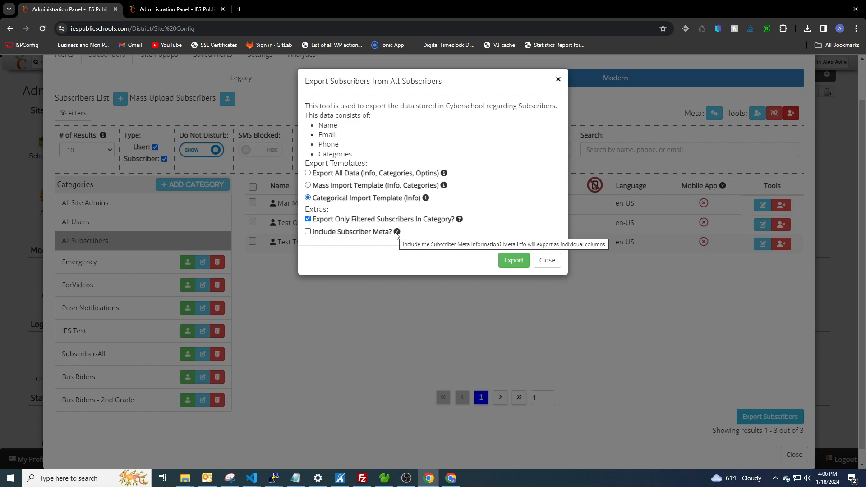
mouse_move(426, 201)
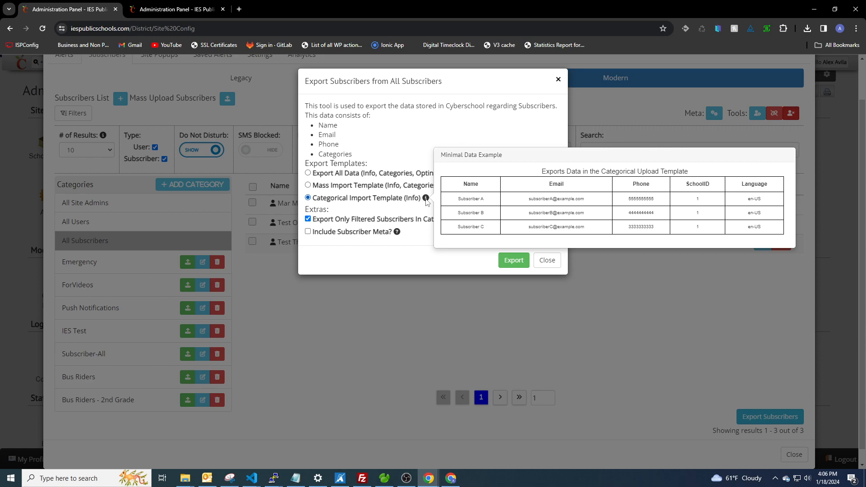
Close the export options and view the Bus Riders - 2nd Grade upload form without uploading.
left_click(551, 262)
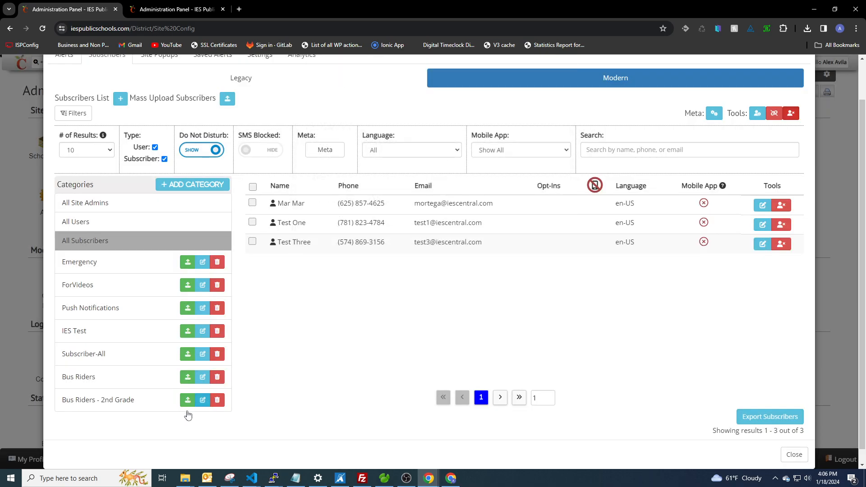
left_click(188, 400)
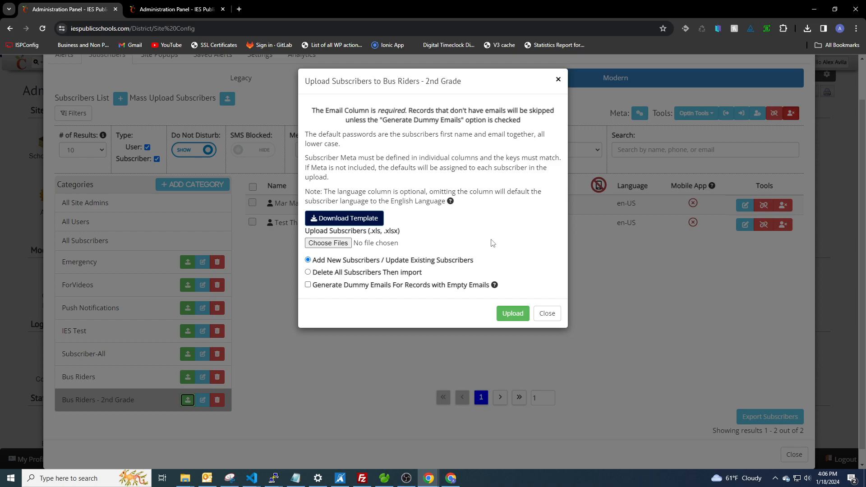
left_click(558, 80)
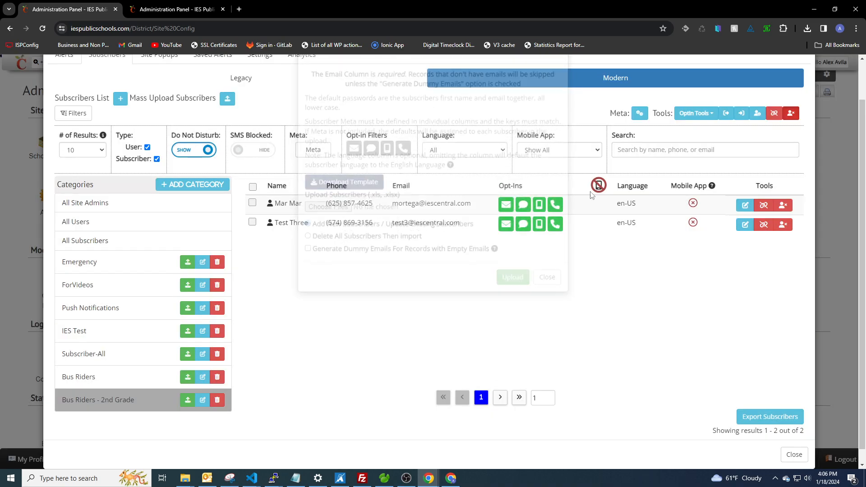
Review the RidesBus and Grade keys in the subscriber meta definitions.
left_click(639, 112)
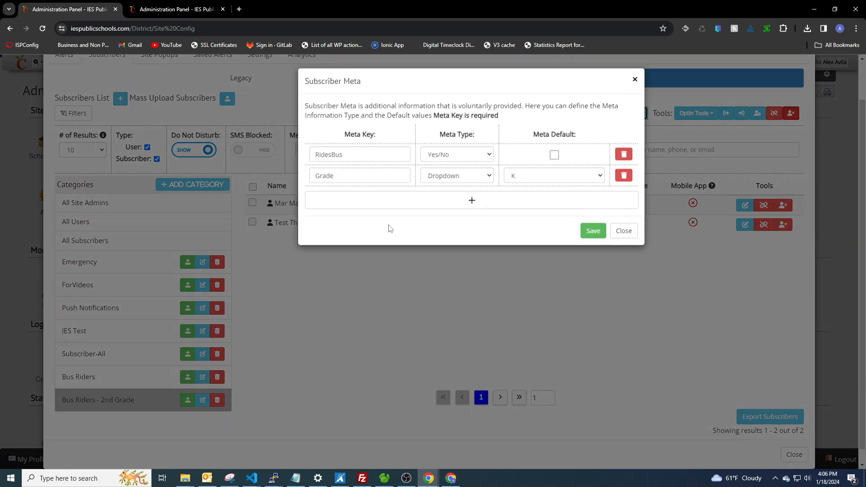
left_click_drag(354, 154, 283, 159)
left_click_drag(343, 176, 294, 175)
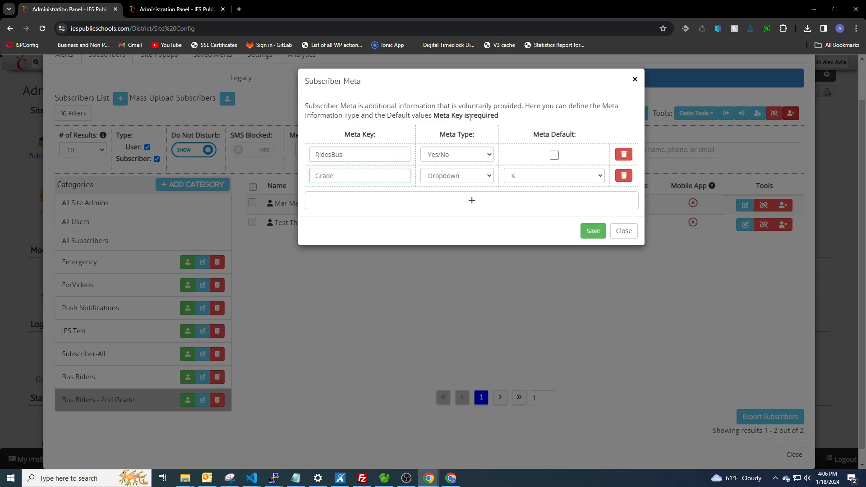
left_click(634, 80)
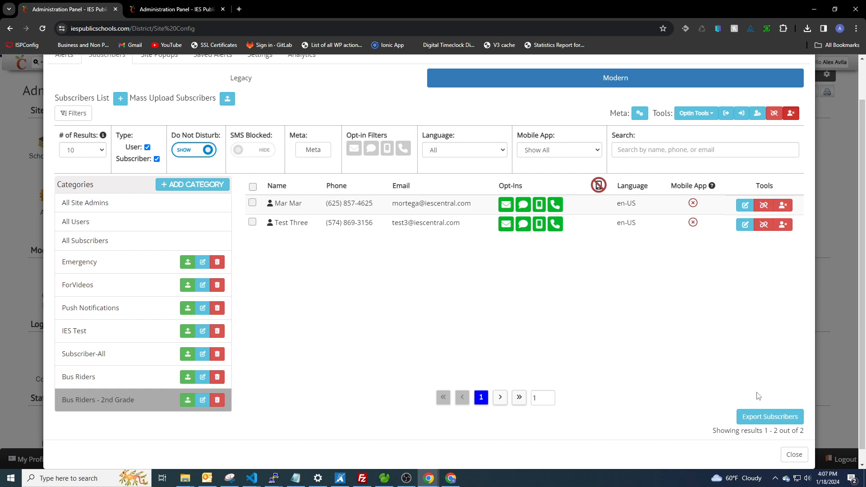
Export Bus Riders - 2nd Grade with subscriber meta and open 2024-1-18-subscriber-export.
left_click(763, 417)
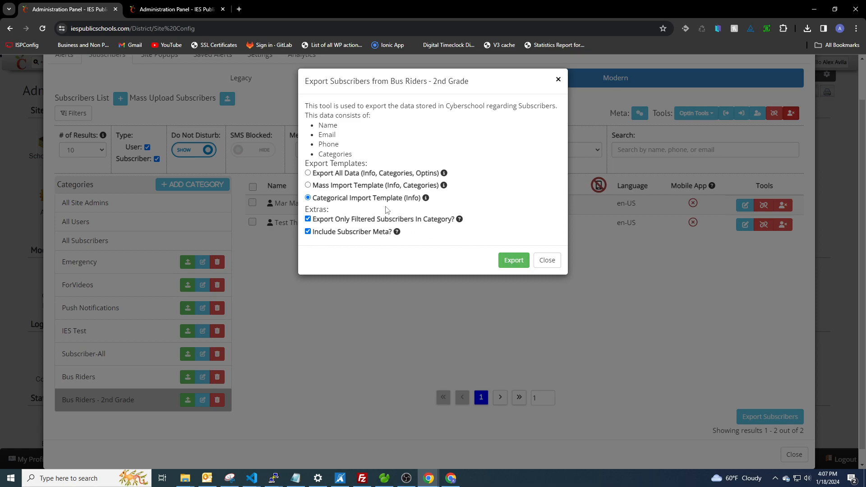
left_click(509, 260)
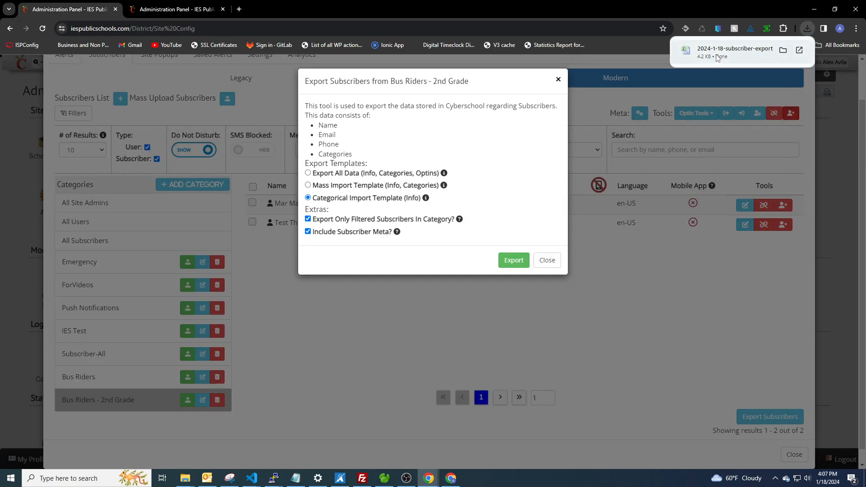
left_click(720, 58)
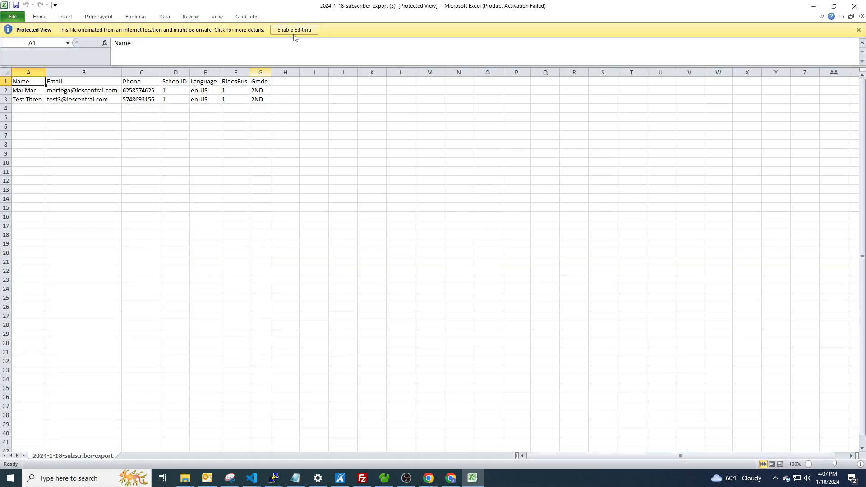
Enable editing, widen the Language column, and inspect the RidesBus and Grade values in F2:G3.
left_click(295, 29)
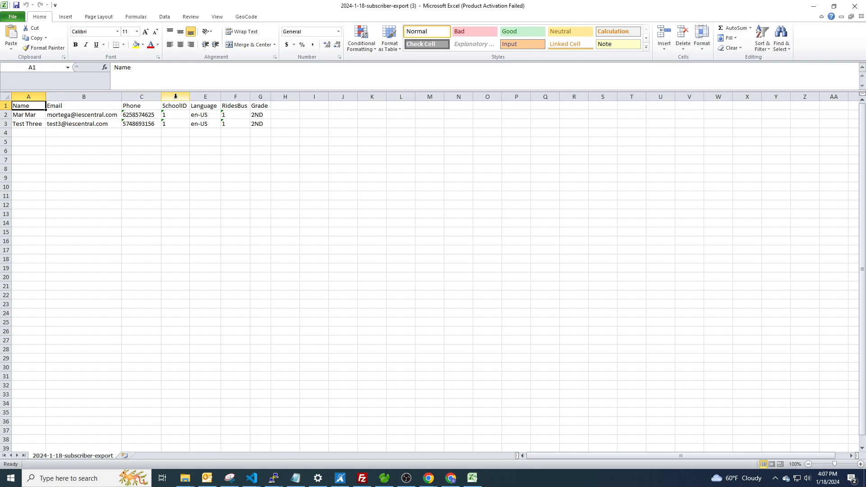
left_click_drag(221, 96, 360, 97)
left_click(275, 114)
left_click(274, 123)
left_click(312, 116)
left_click(314, 123)
left_click(315, 115)
left_click(283, 116)
left_click(321, 117)
left_click(305, 121)
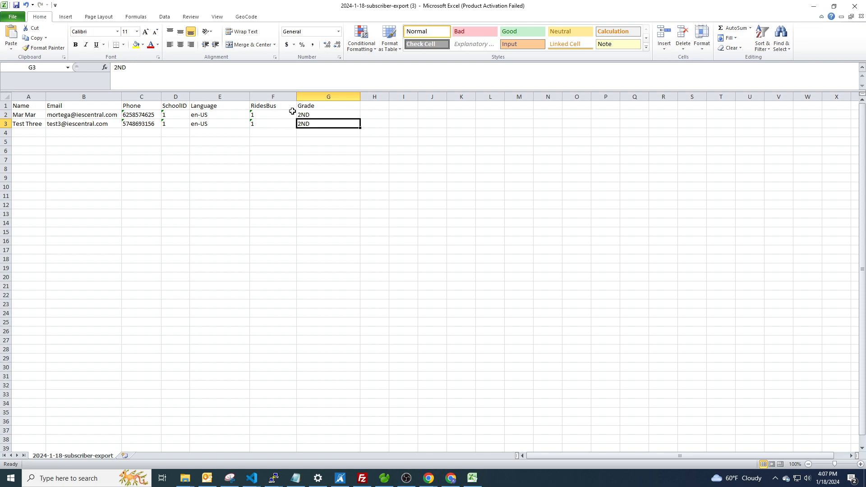
Recheck the RidesBus heading and values plus the Grade values, then minimize Excel.
left_click(281, 115)
left_click(279, 123)
left_click(313, 118)
left_click(312, 123)
left_click(268, 129)
left_click(276, 116)
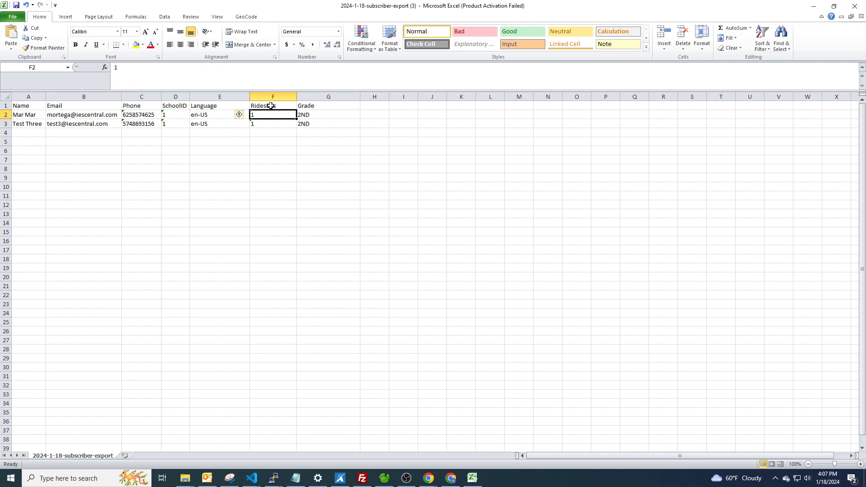
left_click(276, 106)
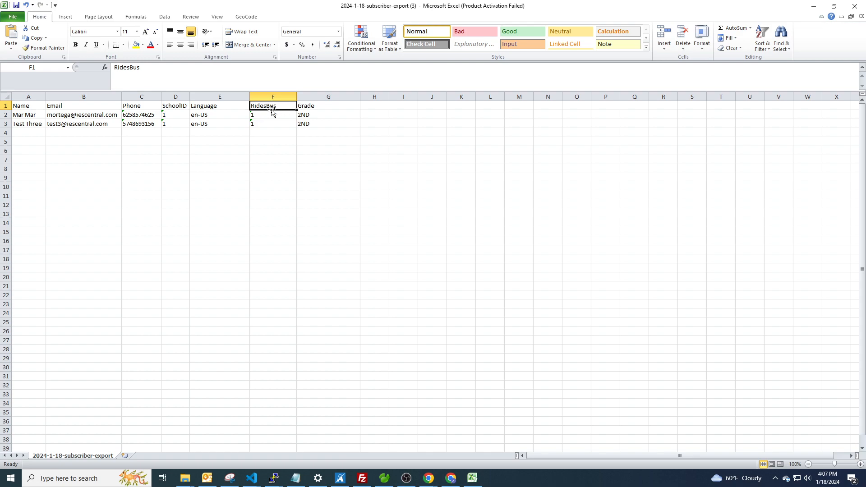
left_click(278, 114)
left_click(267, 123)
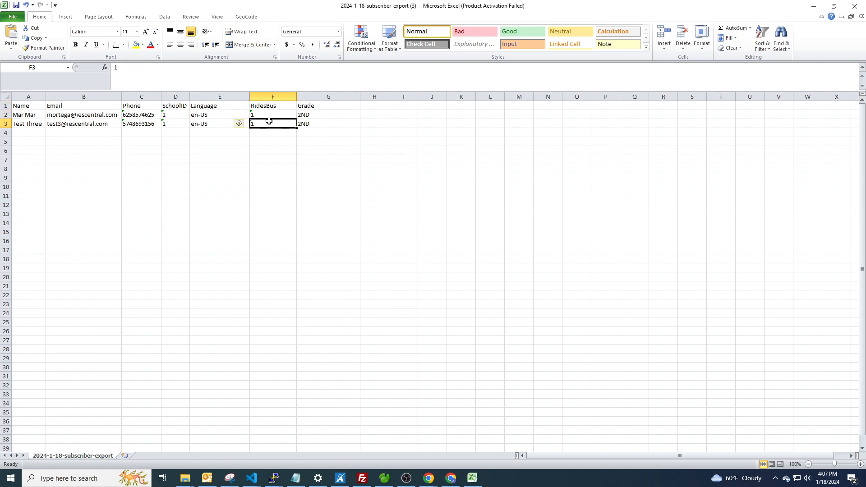
left_click(270, 116)
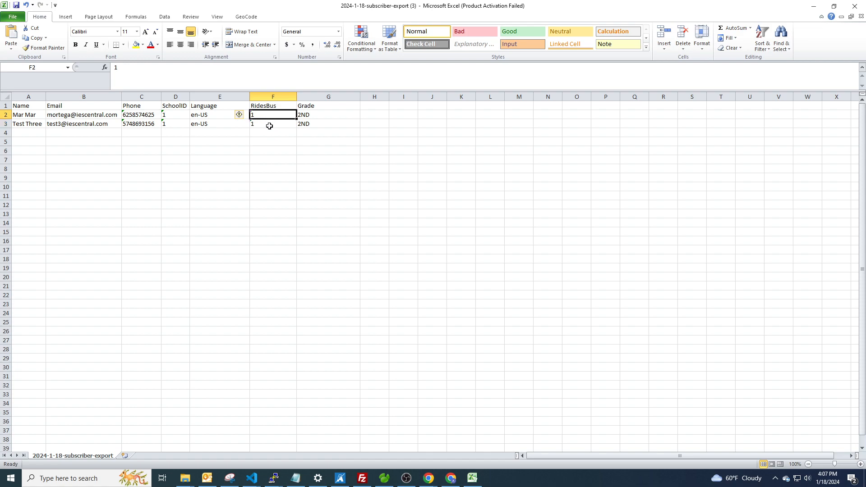
left_click(318, 115)
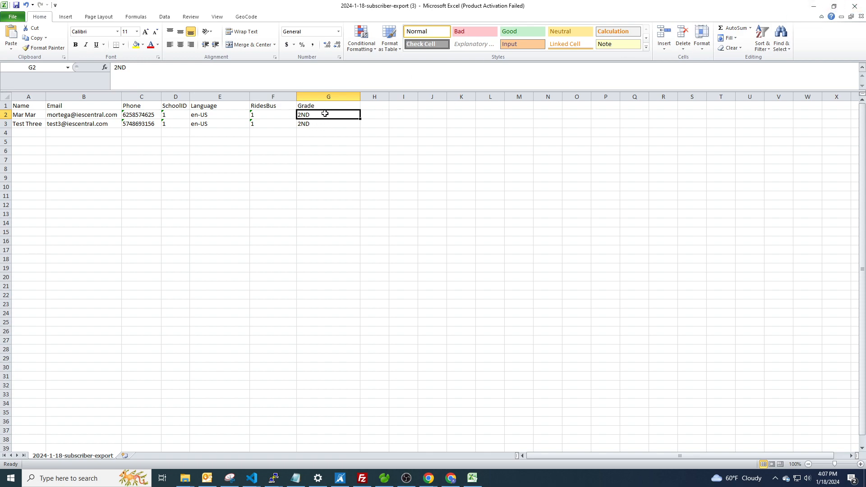
left_click(815, 6)
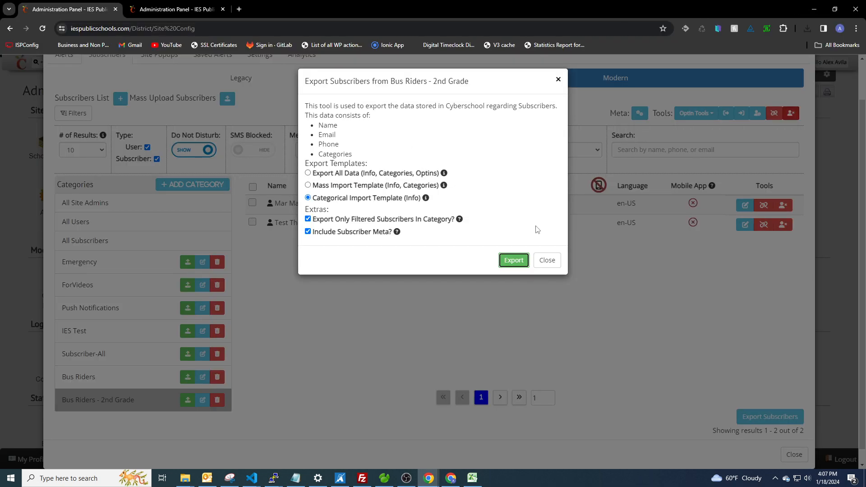
Confirm the Grade meta default stays K, then reopen export options for Bus Riders - 2nd Grade.
left_click(547, 242)
left_click(640, 113)
left_click(558, 176)
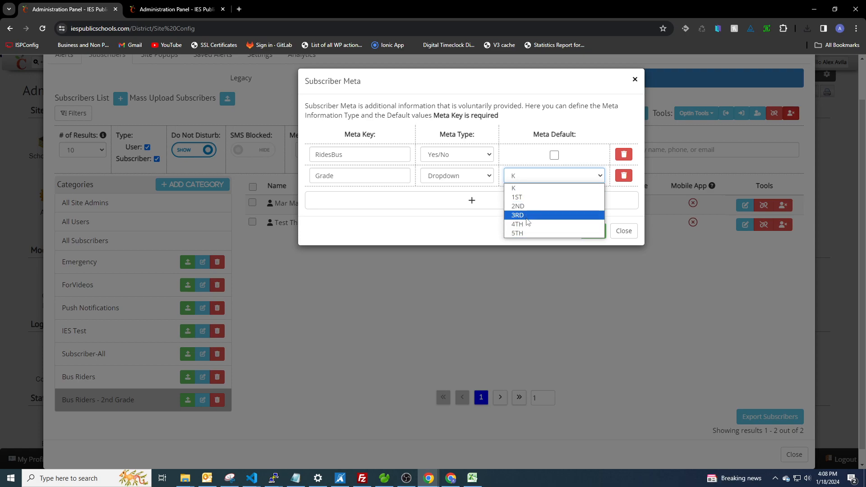
left_click(549, 99)
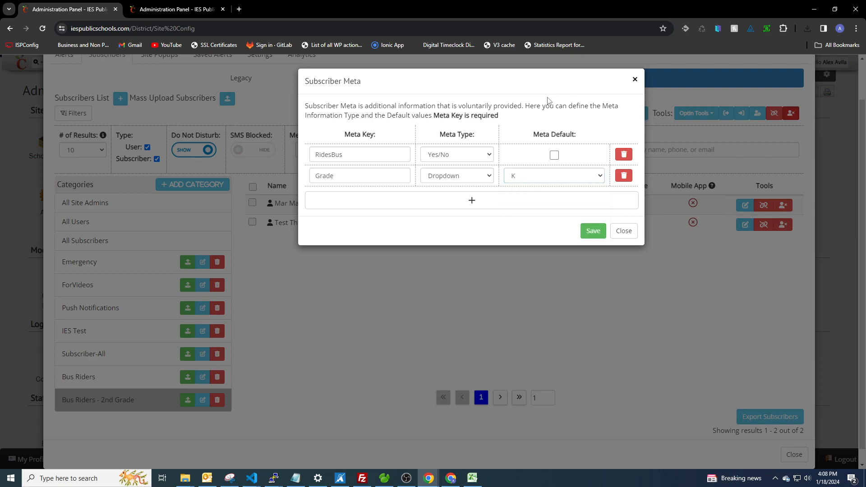
left_click(635, 82)
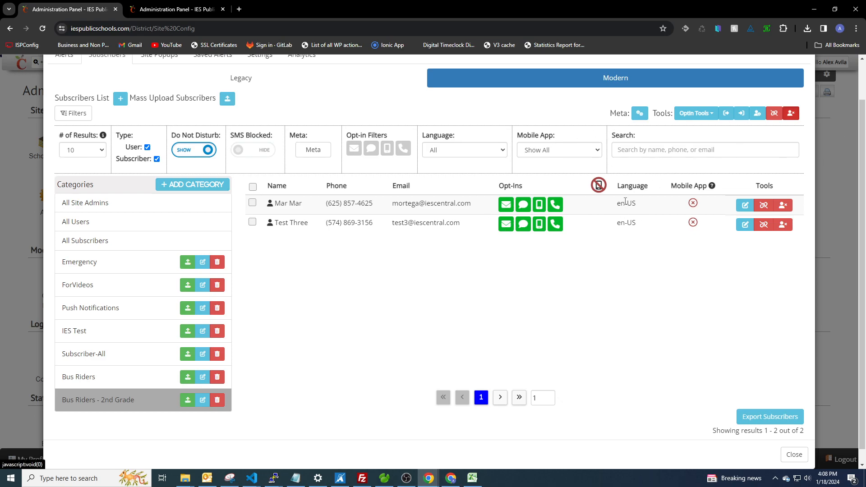
left_click(761, 420)
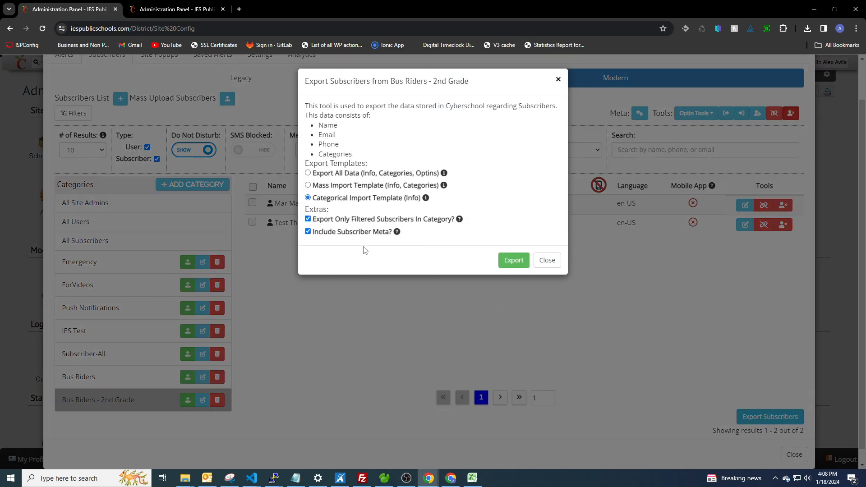
Export every subscriber with Export All Data and meta, not filtered-only, and open it in Excel.
left_click(308, 174)
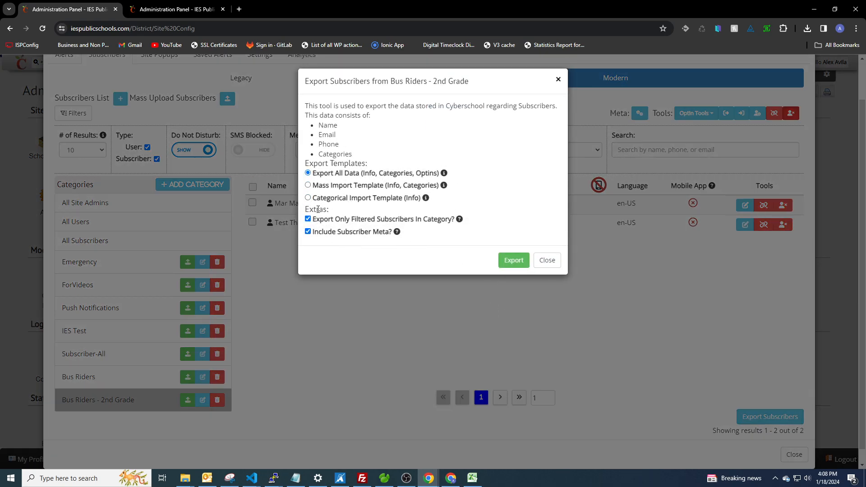
left_click(547, 260)
left_click(110, 240)
left_click(762, 417)
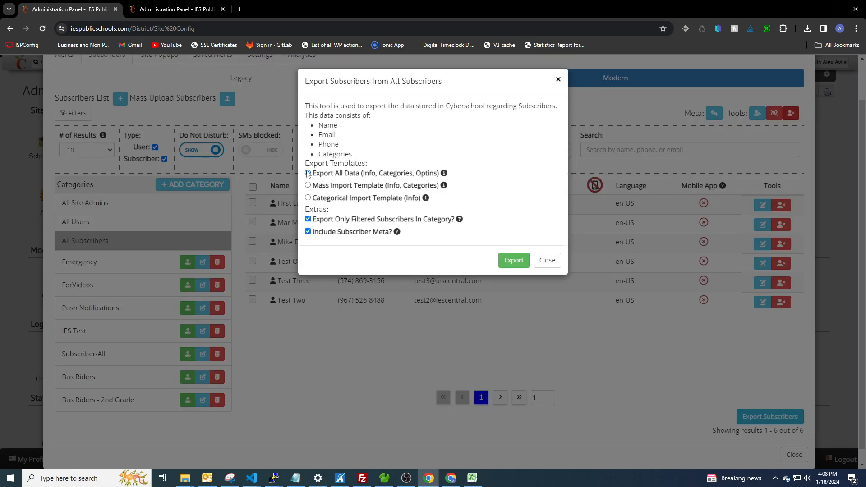
left_click(308, 220)
left_click(514, 261)
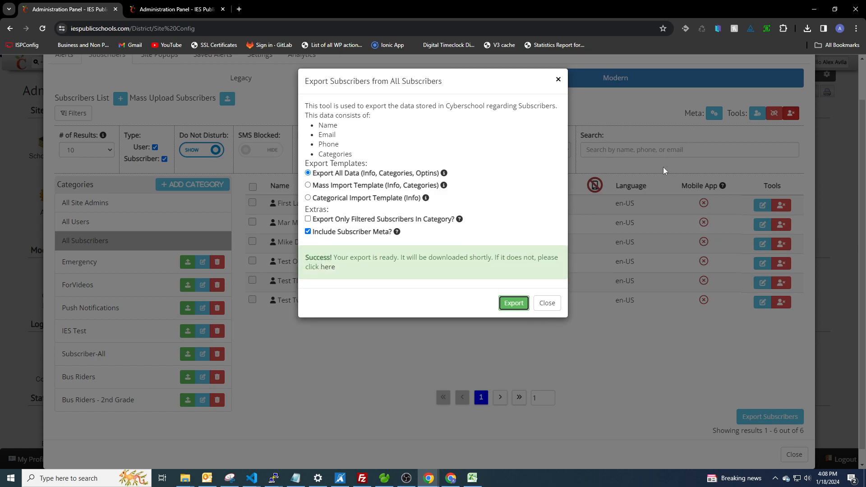
left_click(728, 59)
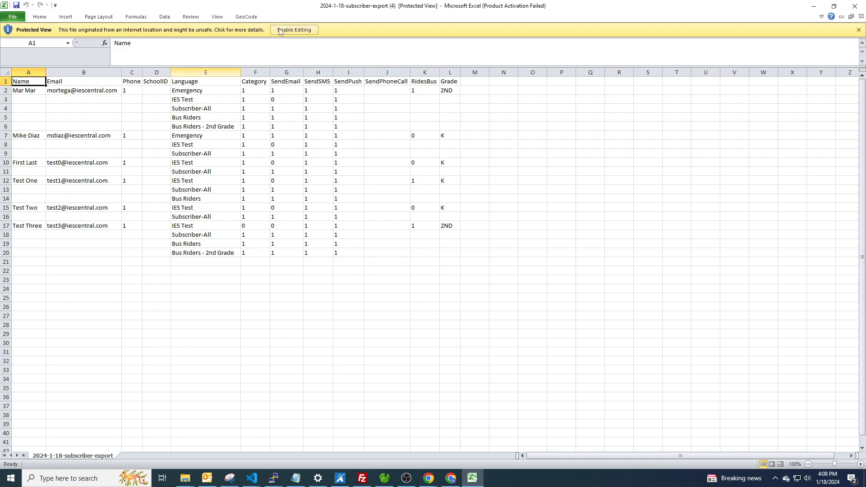
Enable editing, widen column C to fit the Phone values, and select the category data E2:I20.
left_click(294, 30)
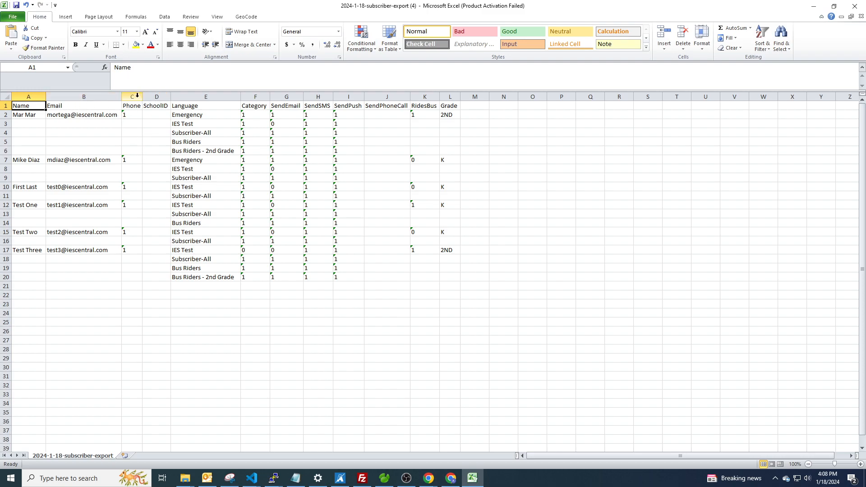
left_click_drag(142, 95, 169, 95)
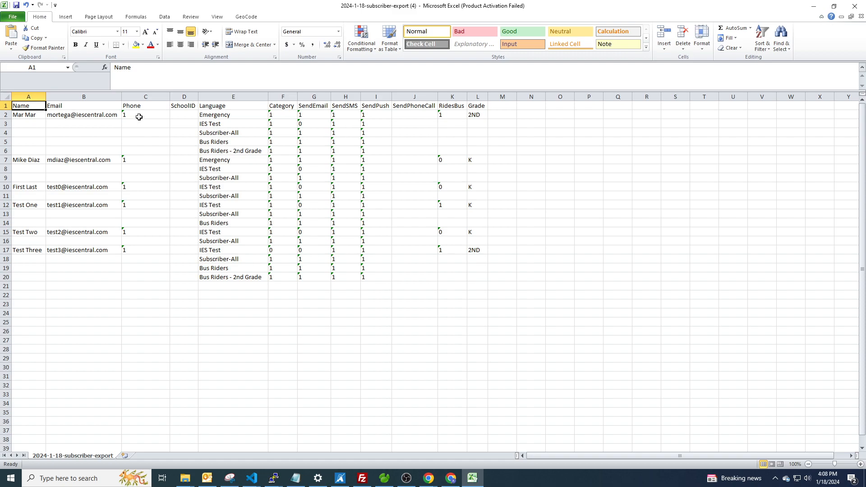
left_click(228, 115)
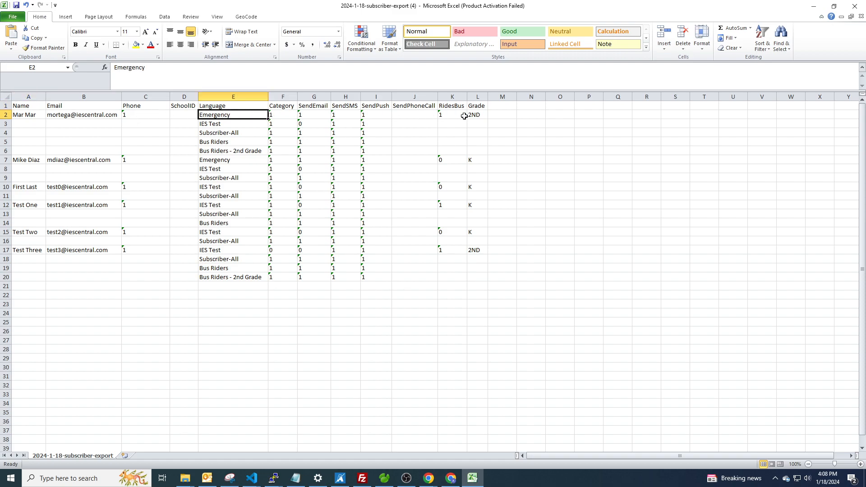
left_click(397, 115, "shift")
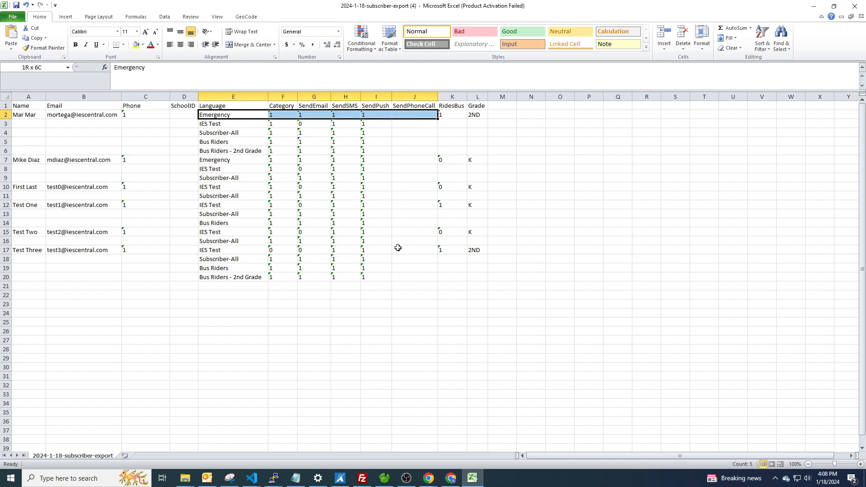
left_click(403, 274, "shift")
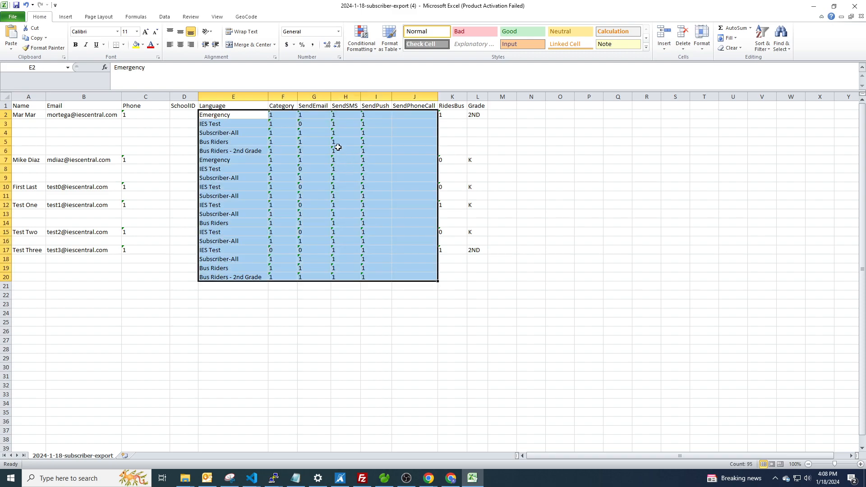
left_click(244, 115)
left_click(373, 115, "shift")
left_click(378, 279, "shift")
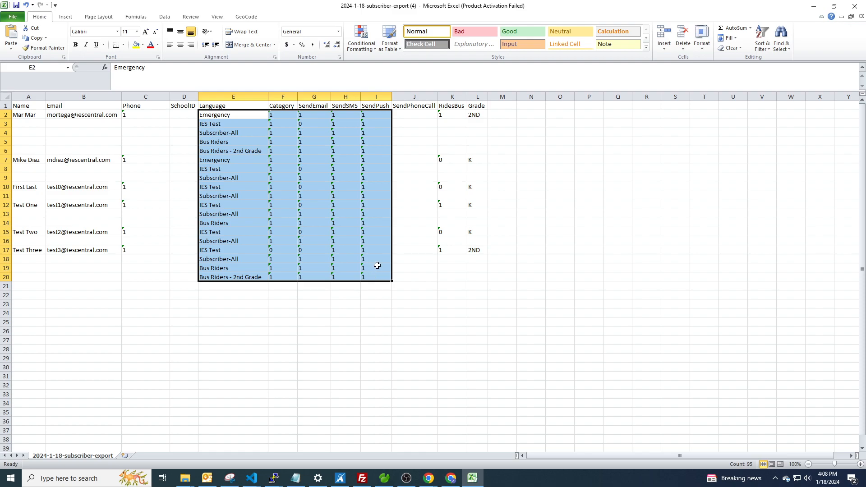
Move E2:I20 one column right to F2, leaving Language empty, and widen the Category column.
key("ctrl+c")
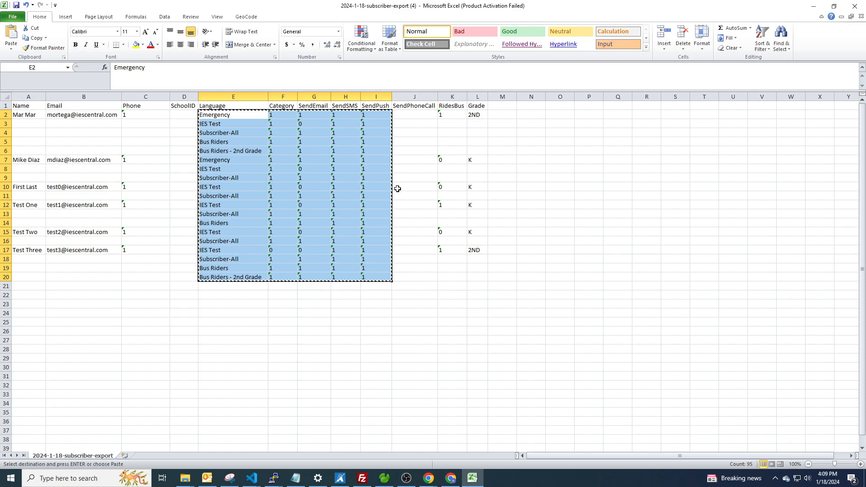
left_click(409, 113)
left_click(290, 115)
key("Return")
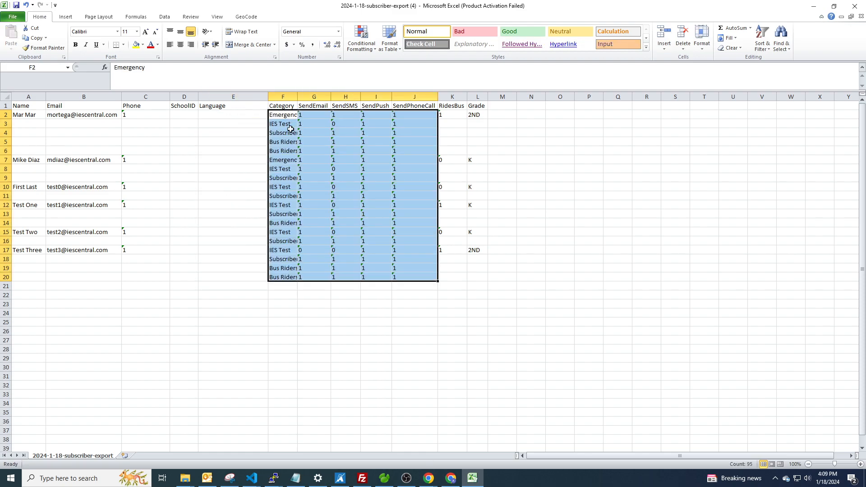
left_click(223, 115)
left_click(176, 115)
left_click(223, 116)
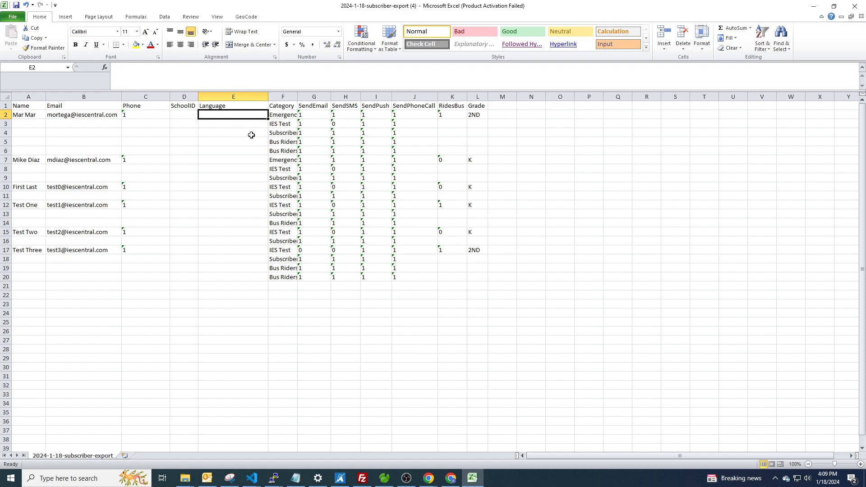
left_click_drag(298, 97, 344, 97)
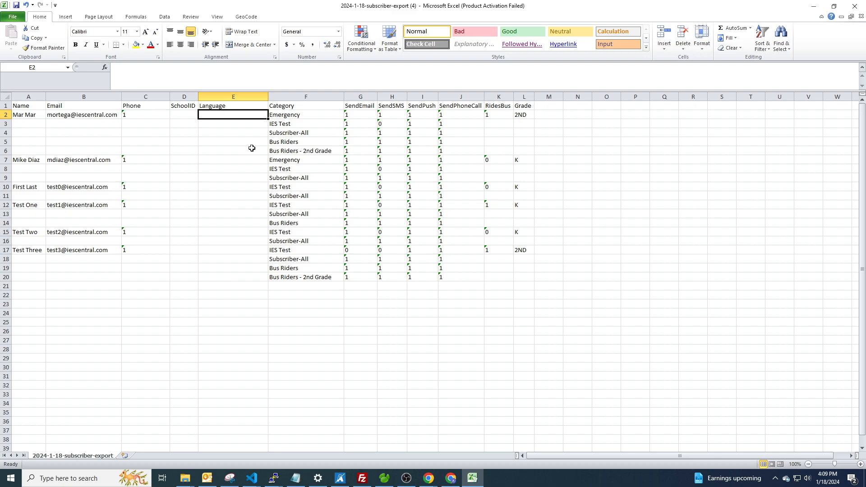
left_click(389, 161)
Minimize Excel to get back to the All Subscribers export dialog in Chrome.
left_click(253, 134)
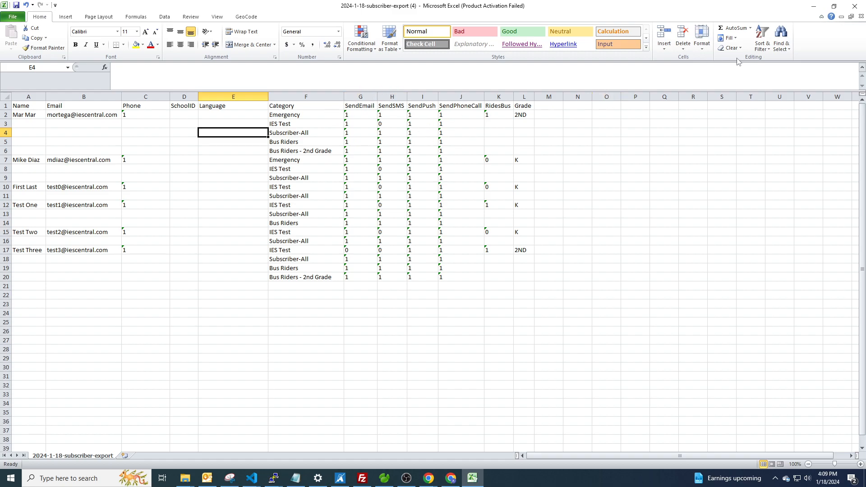
left_click(814, 6)
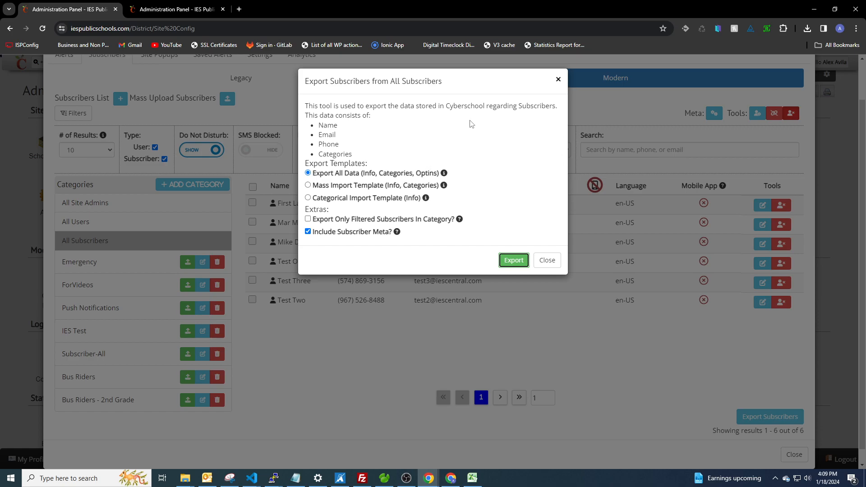
Close the export dialog, collapse Filters, and switch subscribers to the Legacy list view.
left_click(560, 84)
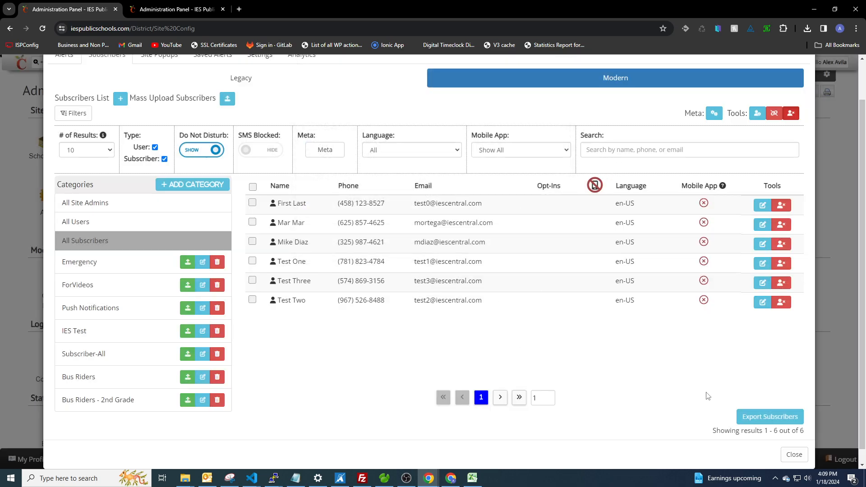
left_click(762, 417)
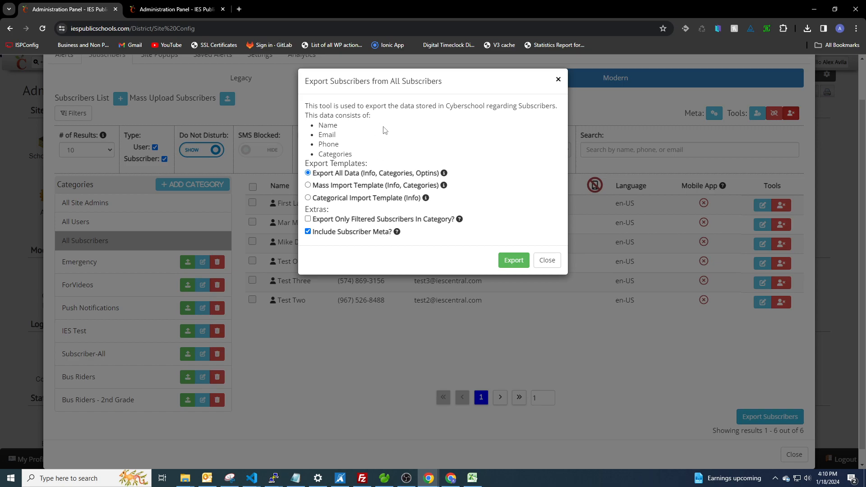
left_click(558, 80)
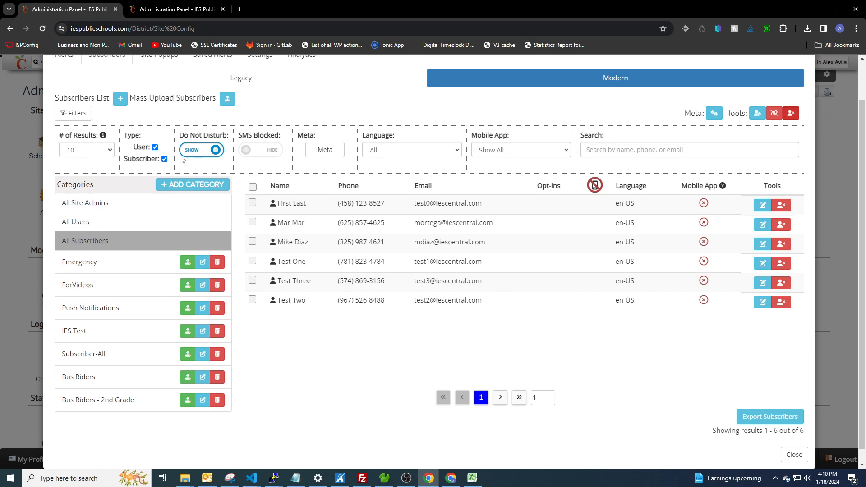
left_click(56, 113)
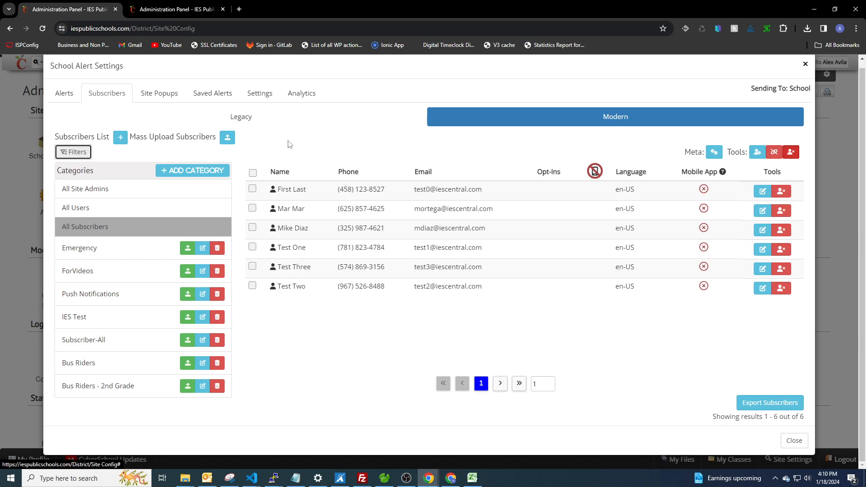
left_click(248, 118)
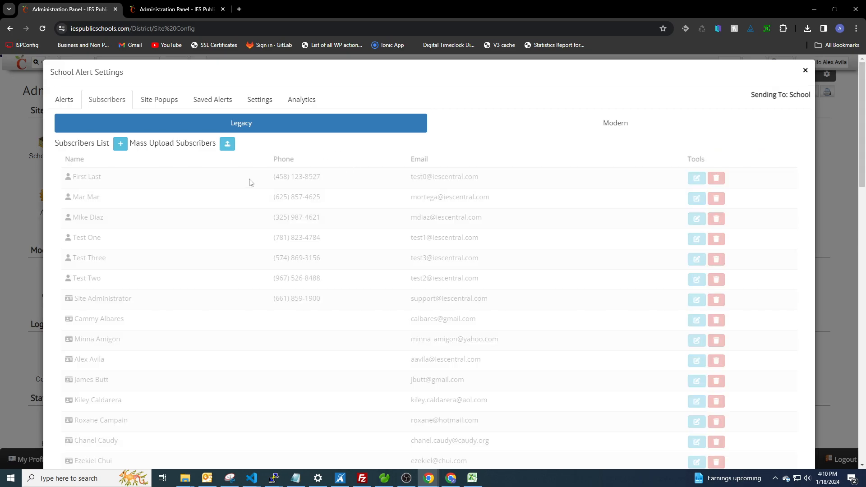